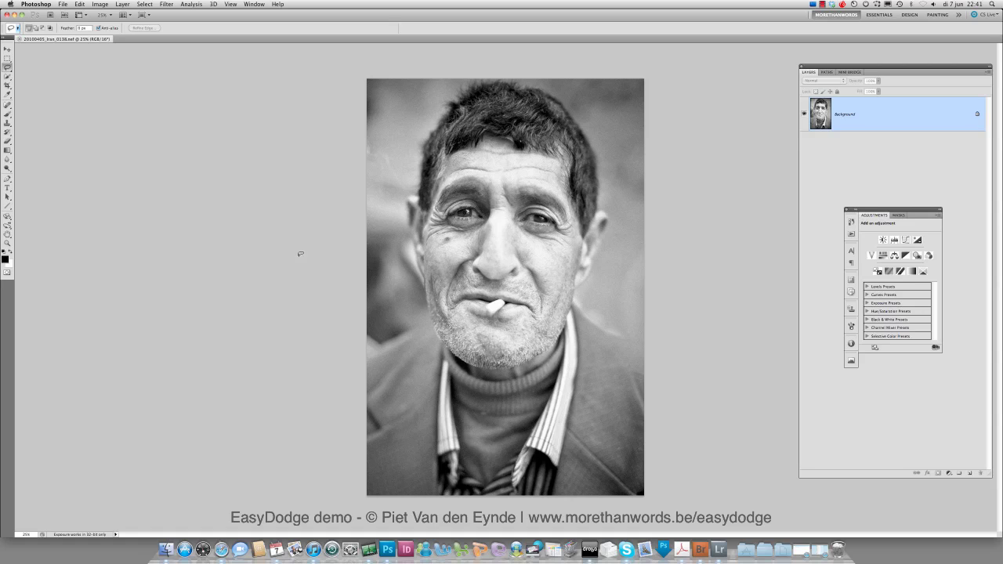
# Step: Open the EASYDODGE extension panel
pyautogui.click(256, 5)
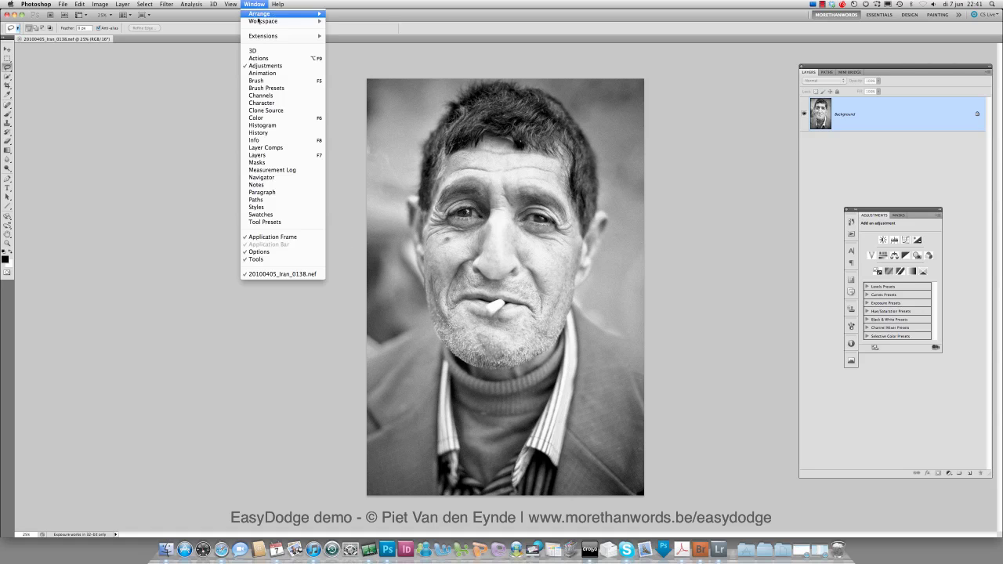
pyautogui.moveTo(261, 37)
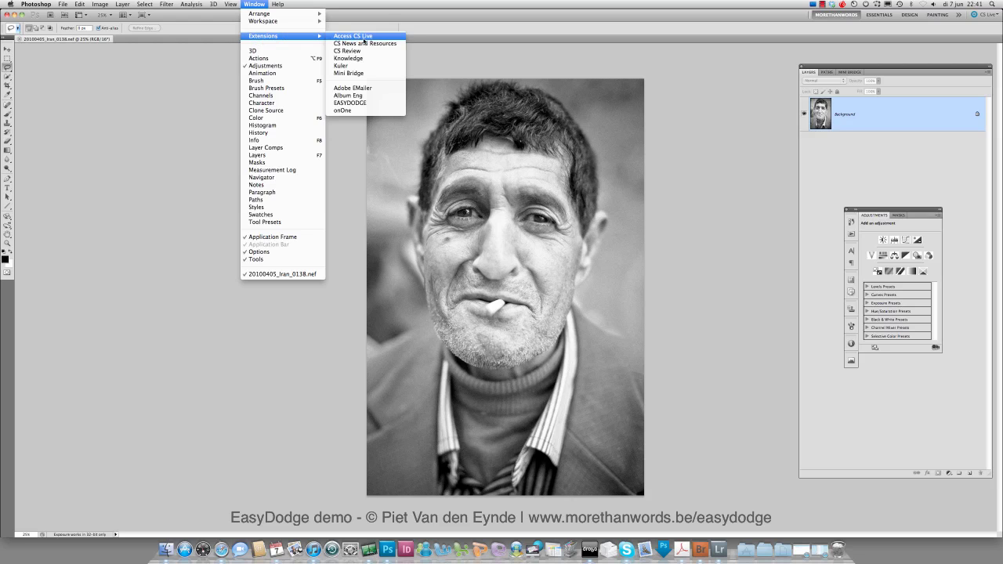
pyautogui.click(362, 105)
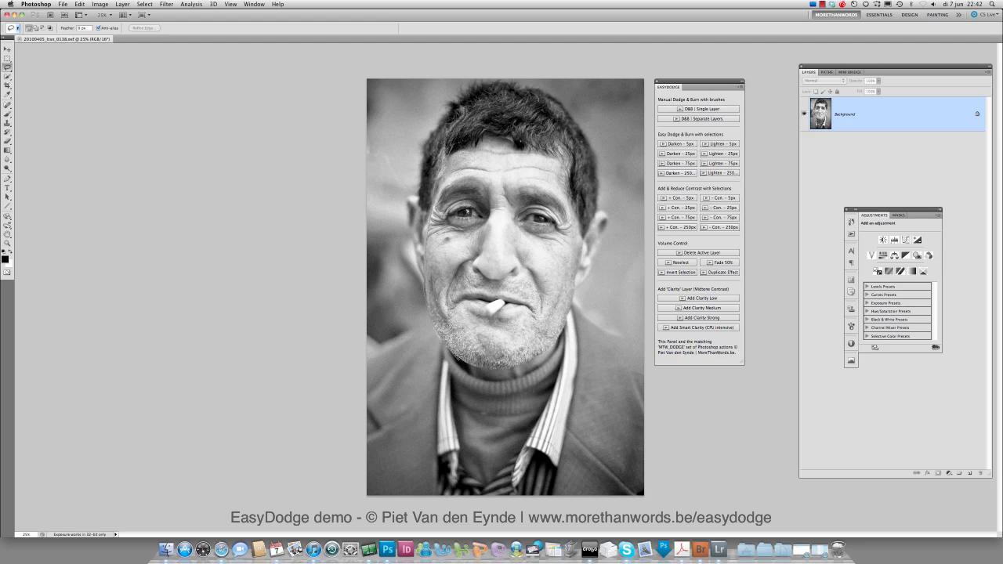
# Step: Lasso the man's face with a 0 px feather, apply an EasyDodge Lighten effect to it and fade the effect 50%
pyautogui.moveTo(456, 354); pyautogui.dragTo(486, 373)
pyautogui.moveTo(555, 334); pyautogui.dragTo(593, 265)
pyautogui.moveTo(601, 208)
pyautogui.mouseDown()
pyautogui.moveTo(569, 161)
pyautogui.moveTo(516, 140)
pyautogui.moveTo(429, 227)
pyautogui.mouseUp()
pyautogui.press('shift')
pyautogui.click(727, 143)
pyautogui.click(717, 144)
pyautogui.click(79, 28)
pyautogui.write('0')
pyautogui.press('Return')
pyautogui.click(719, 163)
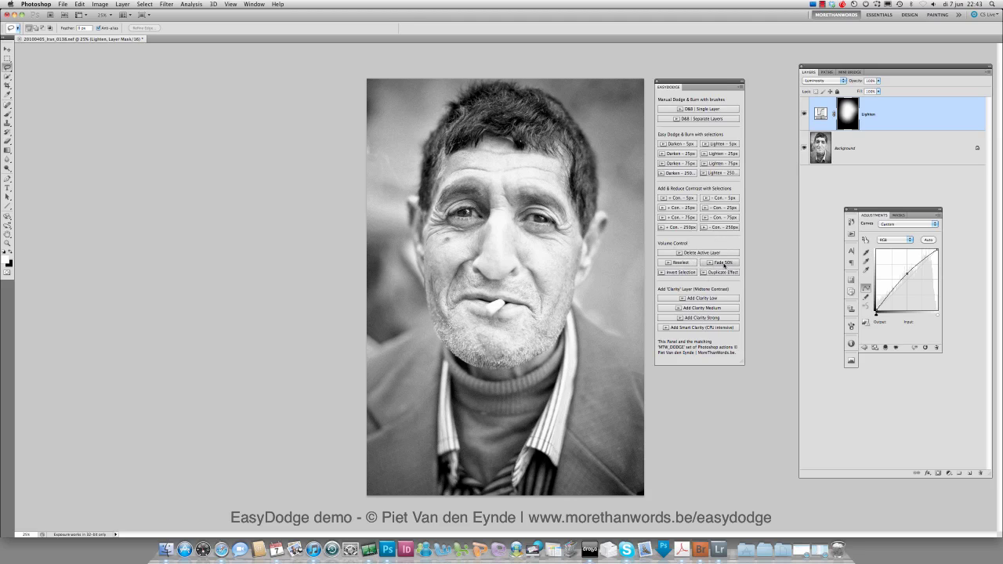
pyautogui.click(724, 264)
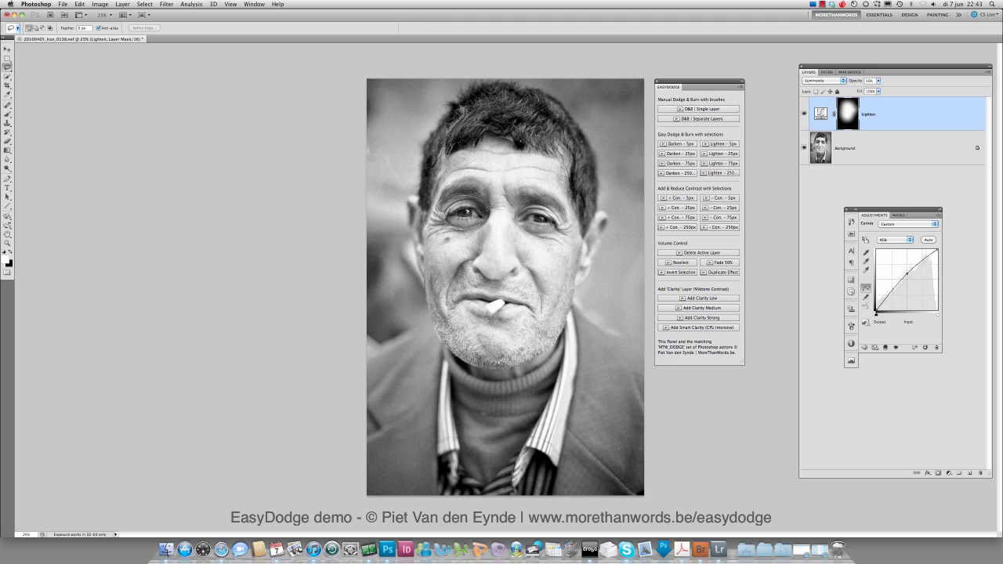
# Step: Lasso both eyes and brighten them with Lighten - 75px
pyautogui.moveTo(487, 205); pyautogui.dragTo(487, 204)
pyautogui.moveTo(520, 203)
pyautogui.mouseDown()
pyautogui.moveTo(564, 228)
pyautogui.moveTo(535, 232)
pyautogui.moveTo(517, 203)
pyautogui.mouseUp()
pyautogui.click(720, 163)
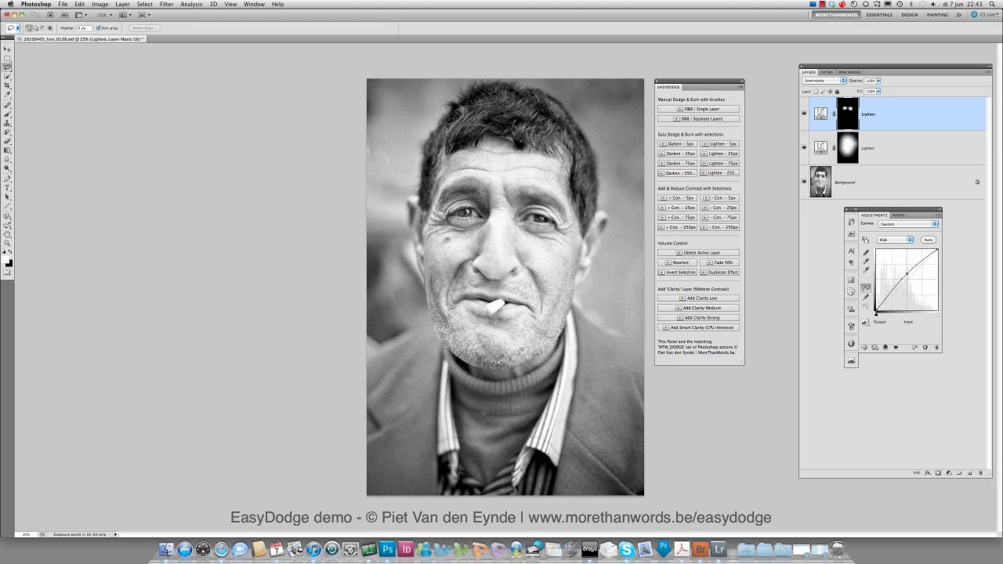
# Step: Compare the eyes with and without their lightening, duplicate the effect and fade the copy 50%
pyautogui.click(803, 114)
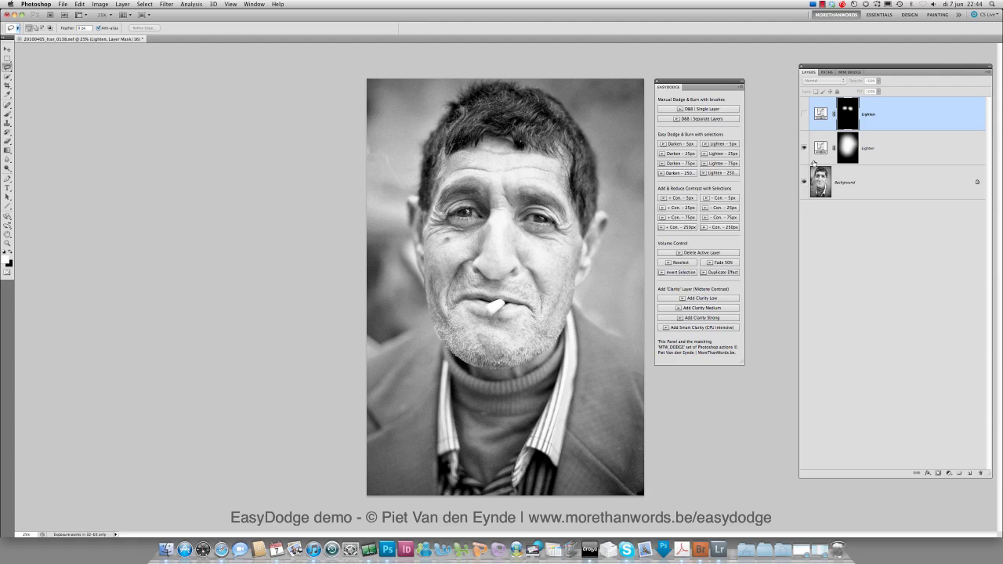
pyautogui.click(804, 115)
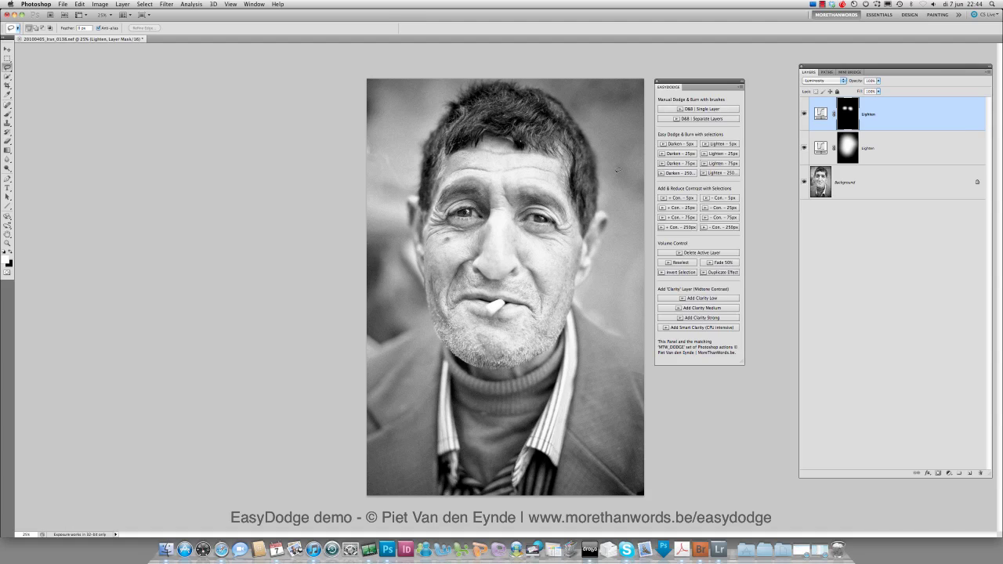
pyautogui.click(722, 272)
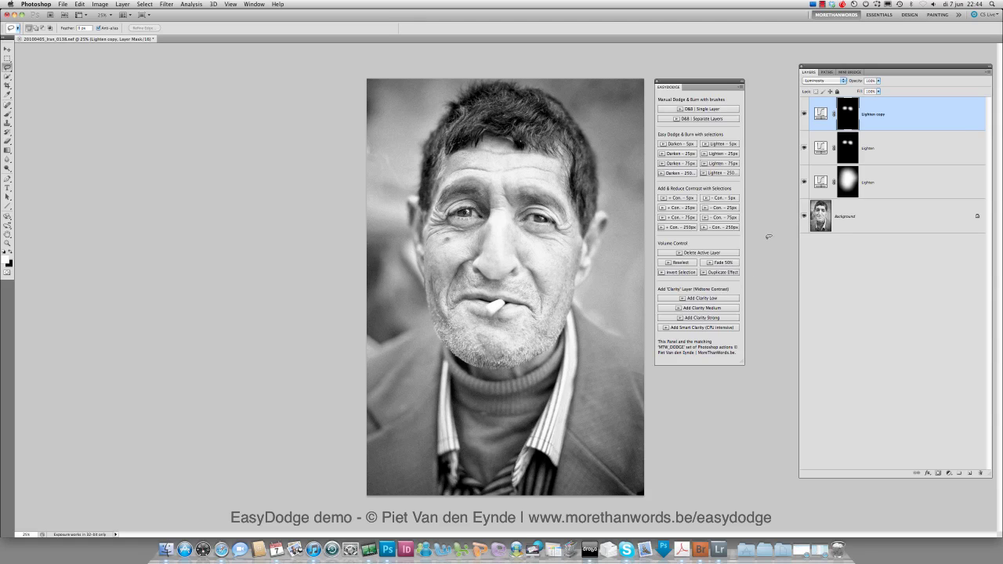
pyautogui.click(725, 264)
# Step: Darken the lassoed nose with Darken - 75px and the ear on the photo's right side with Darken - 250px
pyautogui.moveTo(499, 280)
pyautogui.mouseDown()
pyautogui.moveTo(527, 269)
pyautogui.moveTo(513, 196)
pyautogui.moveTo(471, 267)
pyautogui.mouseUp()
pyautogui.click(687, 164)
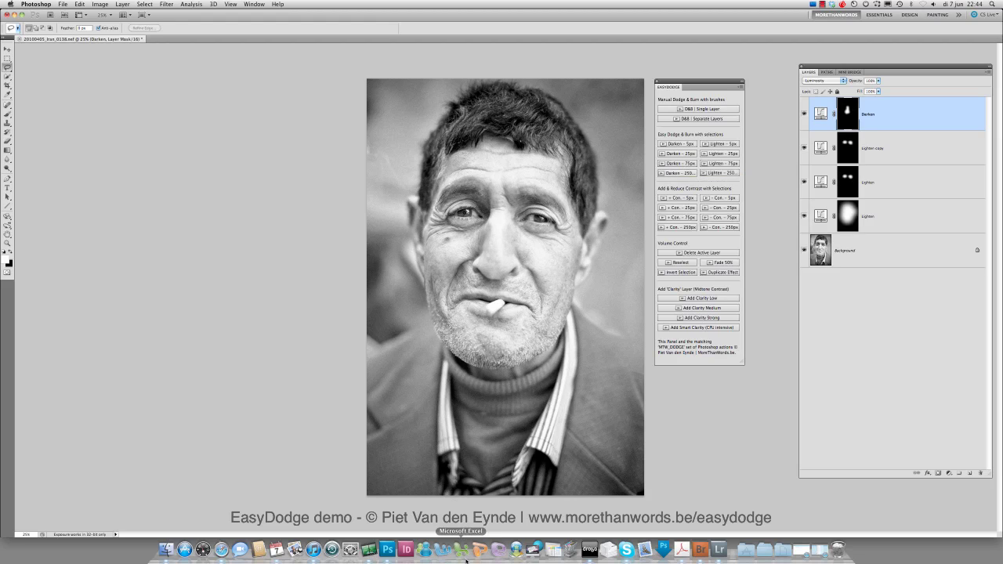
pyautogui.moveTo(582, 220)
pyautogui.mouseDown()
pyautogui.moveTo(605, 212)
pyautogui.moveTo(596, 249)
pyautogui.mouseUp()
pyautogui.moveTo(579, 282); pyautogui.dragTo(574, 285)
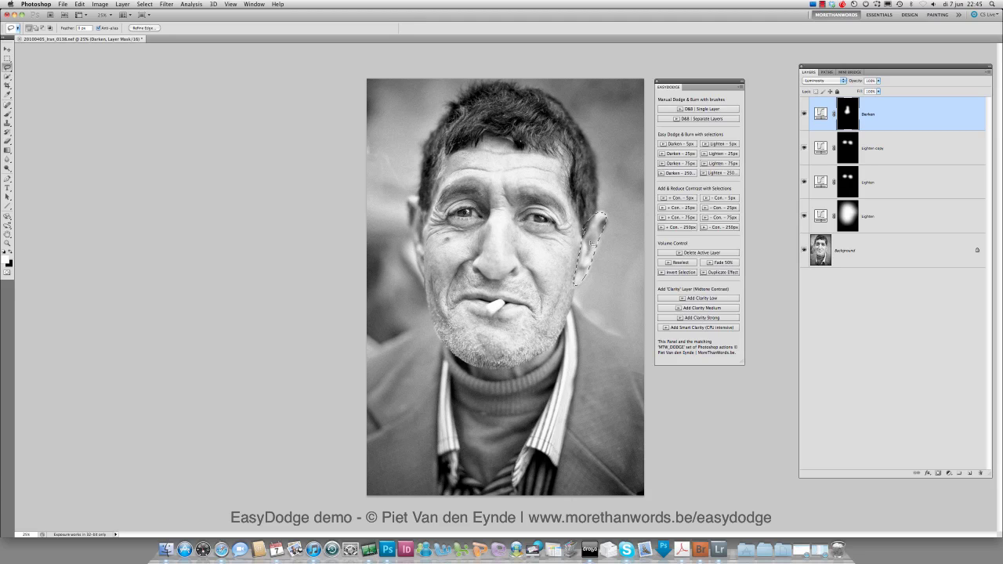
pyautogui.click(679, 172)
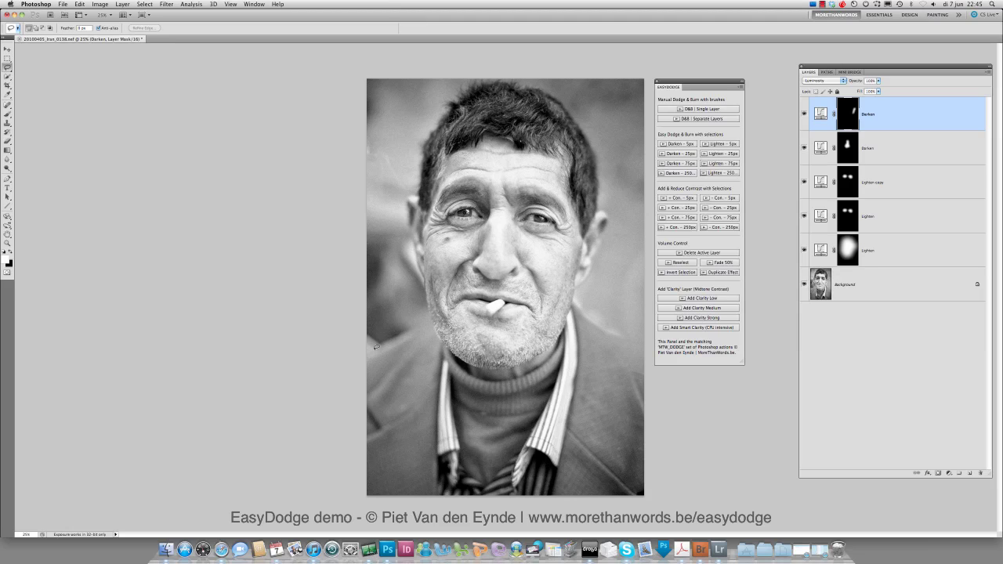
# Step: Darken both lassoed sides of the jacket with Darken - 250px and brighten the sweater and collar area with Lighten - 250px
pyautogui.moveTo(437, 380)
pyautogui.mouseDown()
pyautogui.moveTo(433, 494)
pyautogui.moveTo(311, 459)
pyautogui.moveTo(439, 317)
pyautogui.mouseUp()
pyautogui.moveTo(597, 304)
pyautogui.mouseDown()
pyautogui.moveTo(621, 329)
pyautogui.moveTo(665, 386)
pyautogui.moveTo(646, 469)
pyautogui.moveTo(588, 518)
pyautogui.moveTo(555, 484)
pyautogui.moveTo(575, 391)
pyautogui.moveTo(573, 303)
pyautogui.mouseUp()
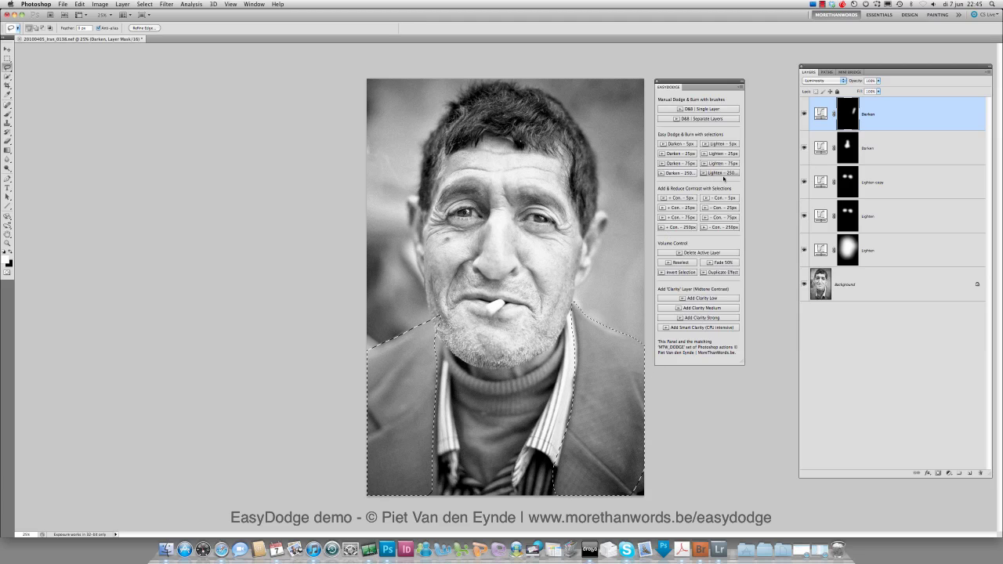
pyautogui.click(679, 172)
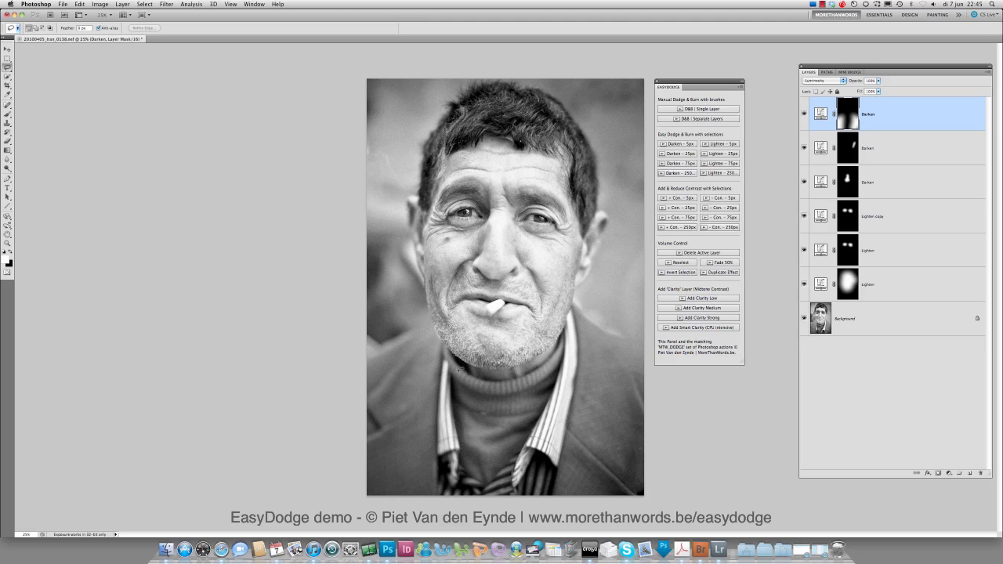
pyautogui.moveTo(453, 373)
pyautogui.mouseDown()
pyautogui.moveTo(474, 472)
pyautogui.moveTo(500, 471)
pyautogui.moveTo(546, 404)
pyautogui.moveTo(559, 337)
pyautogui.moveTo(532, 371)
pyautogui.moveTo(453, 364)
pyautogui.mouseUp()
pyautogui.click(719, 173)
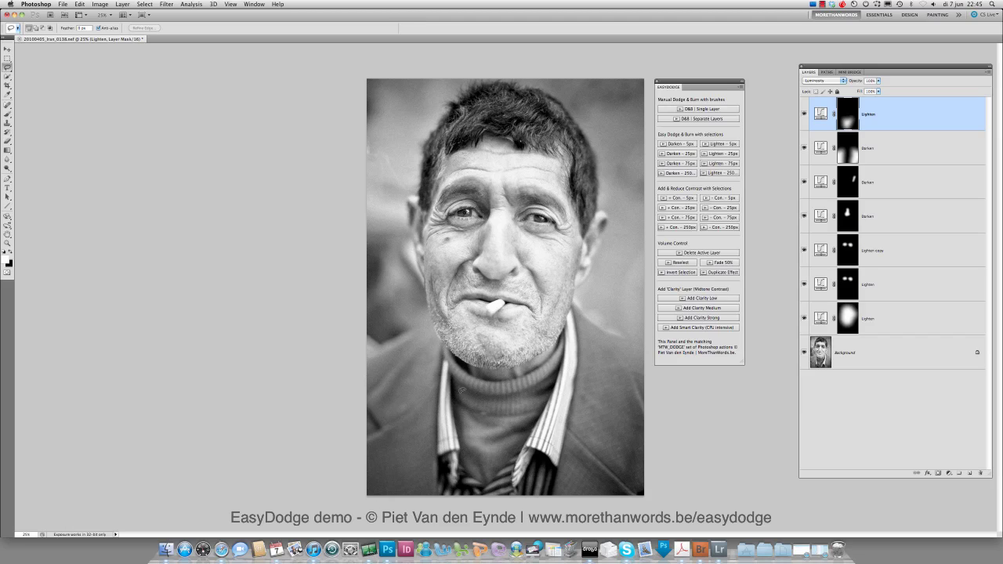
# Step: Lasso a large oval around the head and collar, invert the selection and darken the surroundings with Darken - 250px
pyautogui.moveTo(509, 422)
pyautogui.mouseDown()
pyautogui.moveTo(408, 314)
pyautogui.moveTo(447, 126)
pyautogui.moveTo(612, 180)
pyautogui.moveTo(599, 333)
pyautogui.mouseUp()
pyautogui.press('super+shift+i')
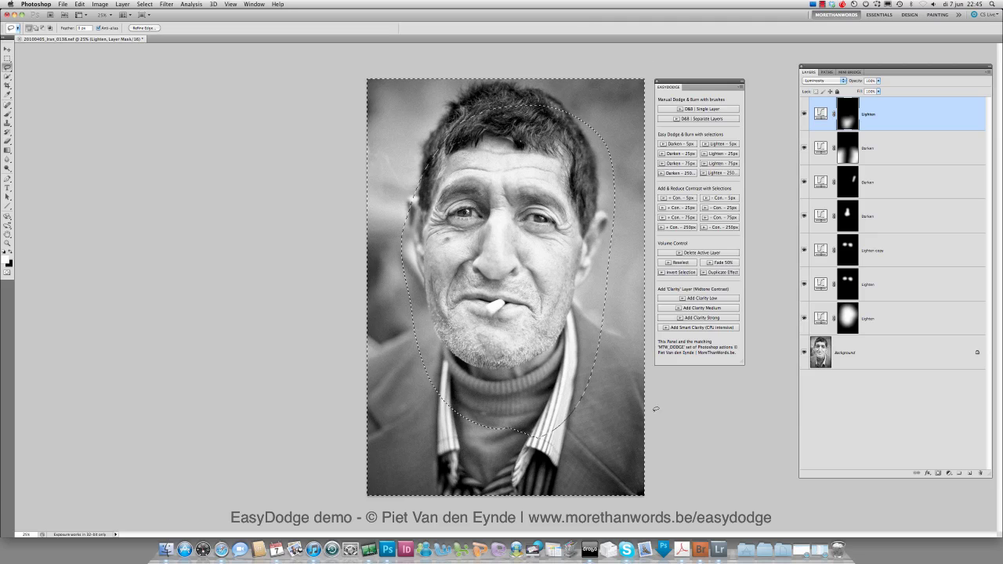
pyautogui.click(665, 173)
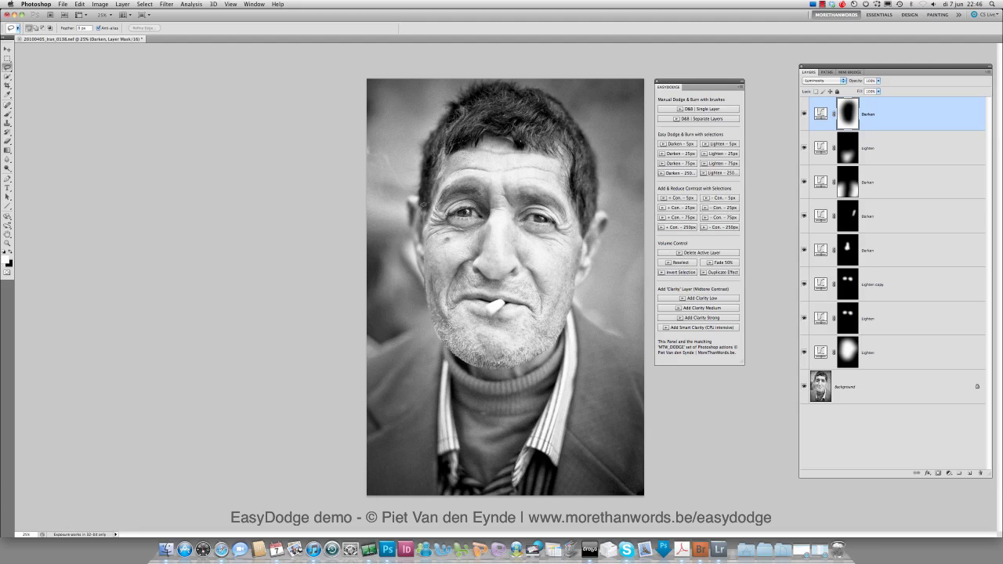
# Step: Try a contrast effect faded 50% on the lassoed face, and delete its layer
pyautogui.moveTo(435, 173)
pyautogui.mouseDown()
pyautogui.moveTo(421, 249)
pyautogui.moveTo(561, 316)
pyautogui.moveTo(585, 218)
pyautogui.moveTo(527, 138)
pyautogui.moveTo(470, 143)
pyautogui.mouseUp()
pyautogui.click(732, 217)
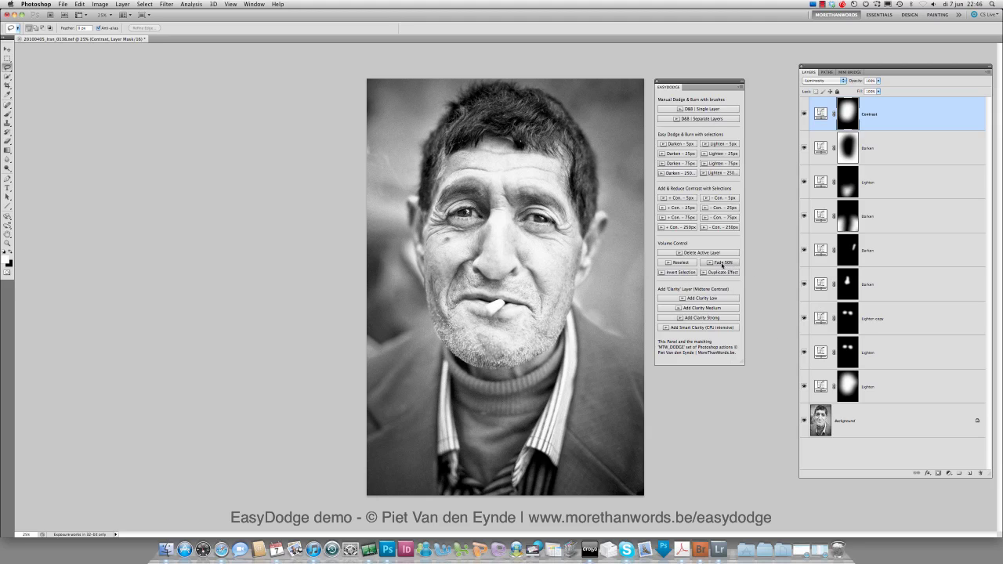
pyautogui.click(722, 263)
pyautogui.click(704, 254)
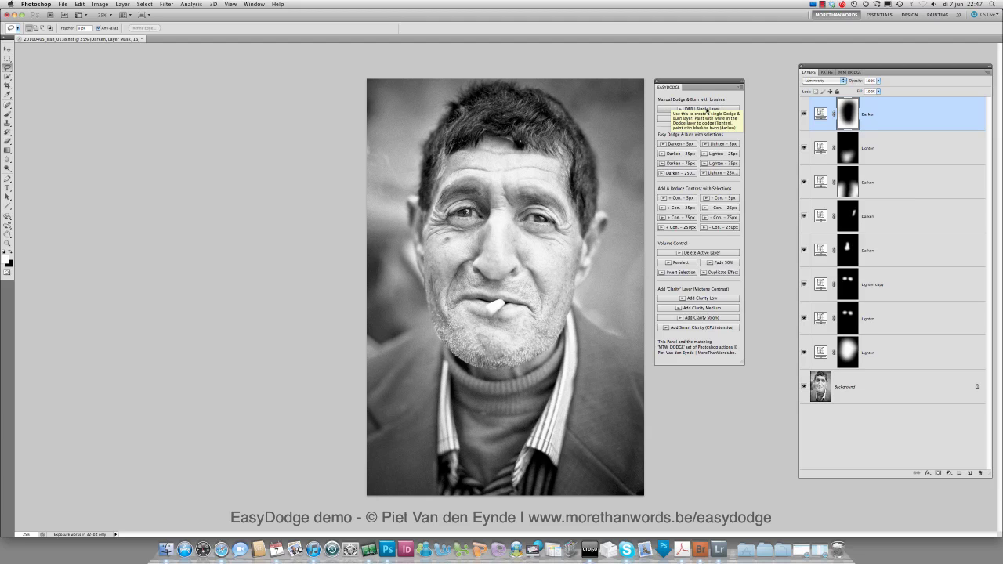
# Step: Add a single-layer Dodge & Burn layer on top, and set the brush to a lower opacity and smaller size
pyautogui.click(690, 145)
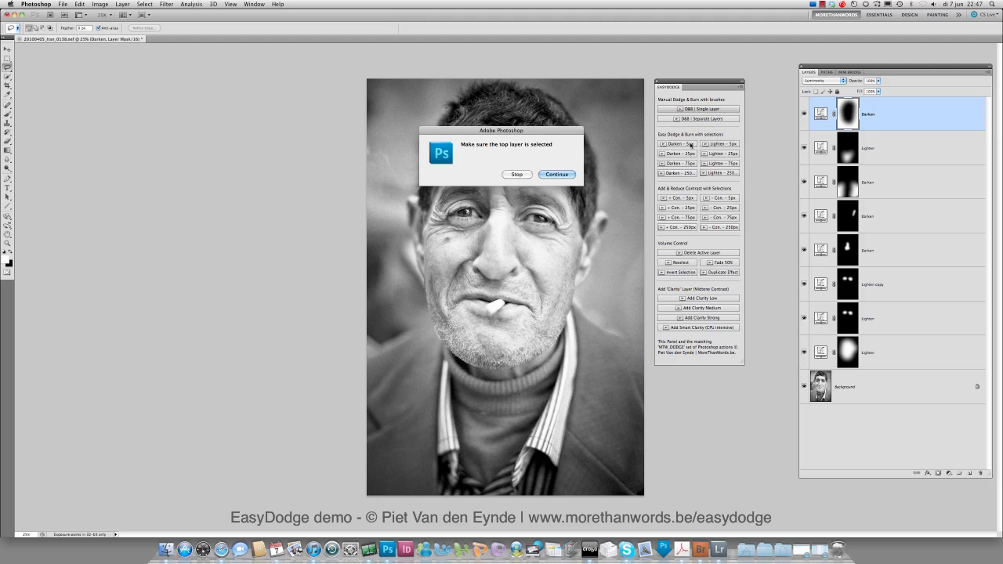
pyautogui.click(558, 174)
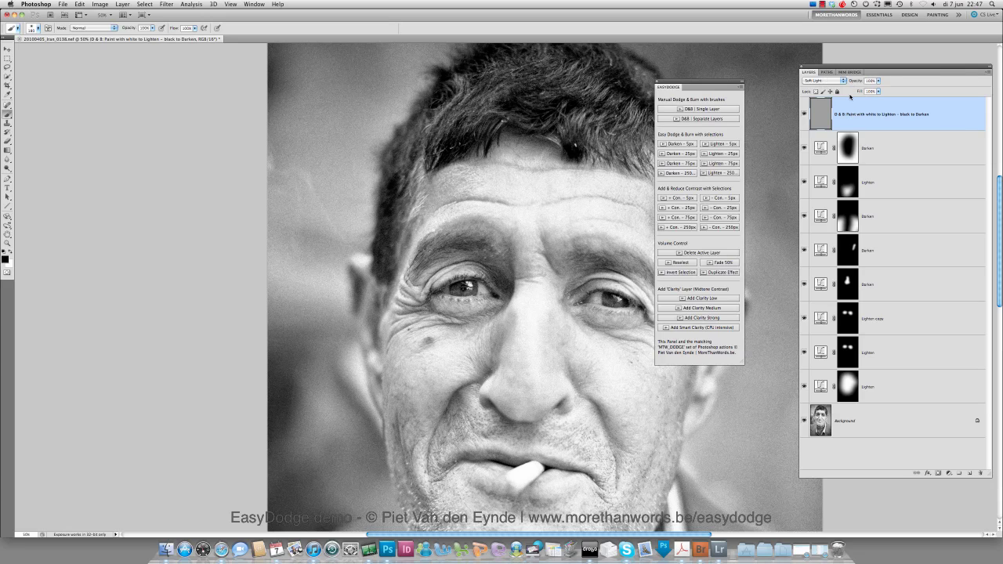
pyautogui.click(152, 27)
pyautogui.moveTo(154, 35); pyautogui.dragTo(128, 35)
pyautogui.click(37, 28)
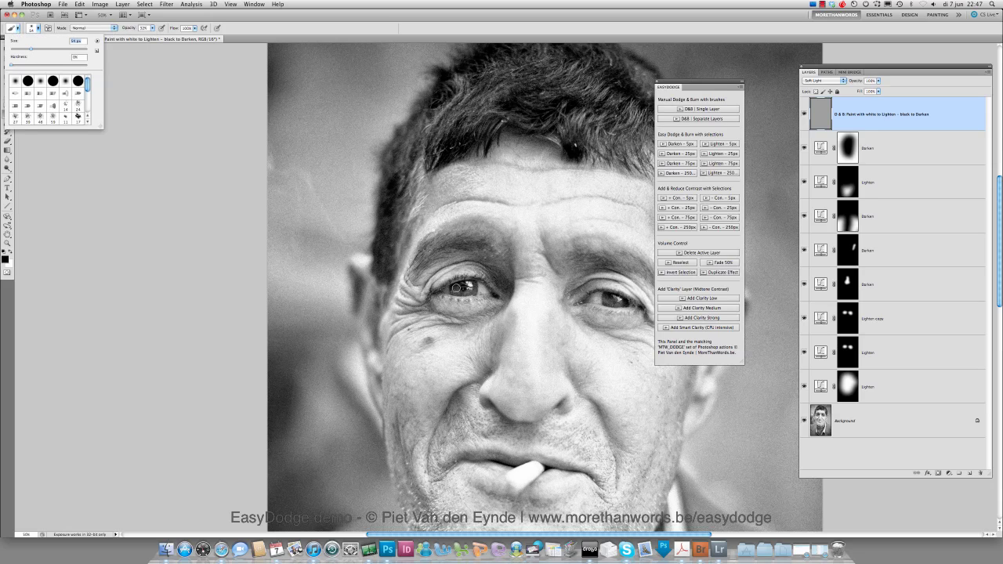
pyautogui.press('Return')
# Step: Lighten the iris of the eye by painting with white on the Dodge & Burn layer
pyautogui.press('x')
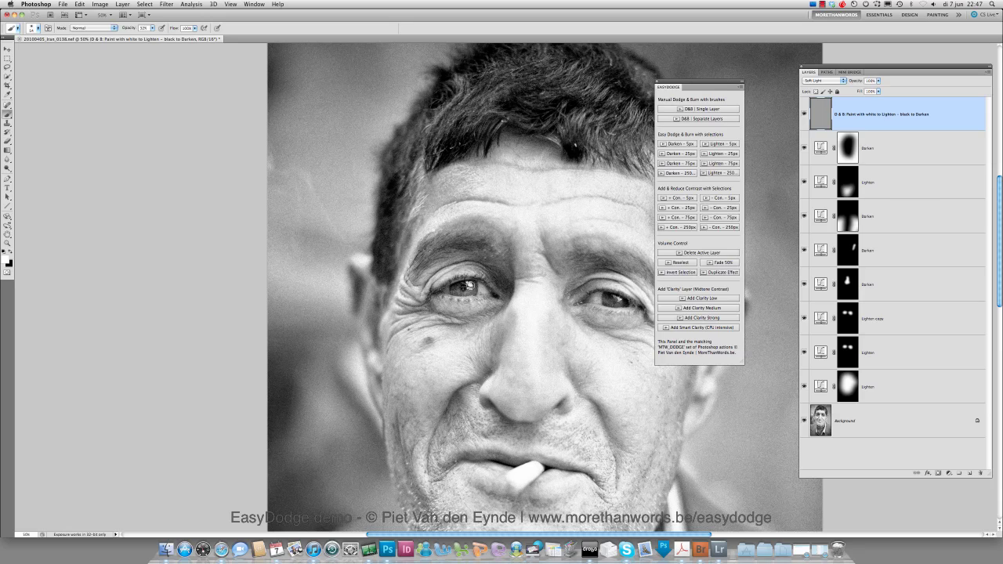
pyautogui.moveTo(607, 302); pyautogui.dragTo(620, 304)
pyautogui.press('x')
pyautogui.click(687, 299)
pyautogui.press('x')
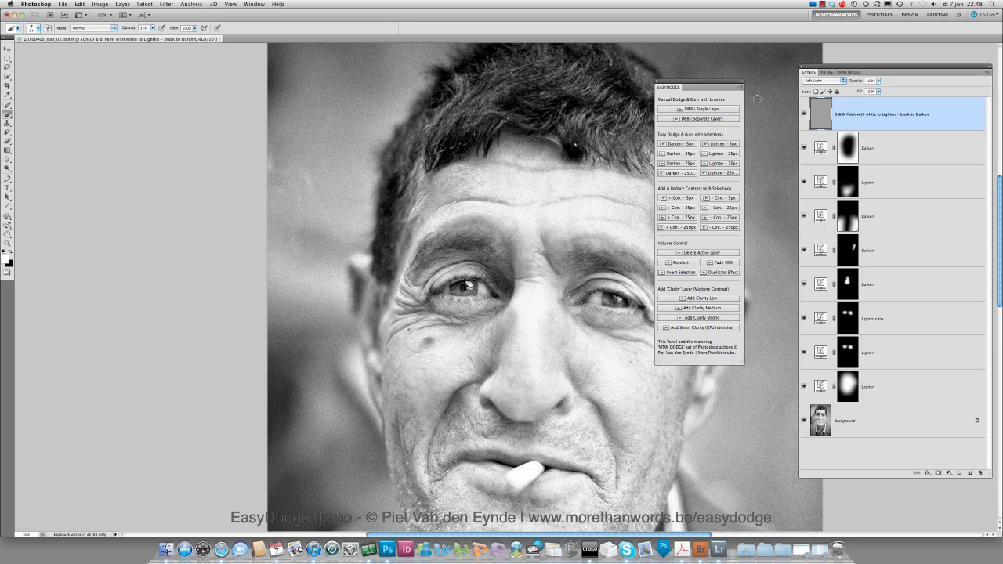
pyautogui.keyDown('alt'); pyautogui.click(548, 373); pyautogui.keyUp('alt')
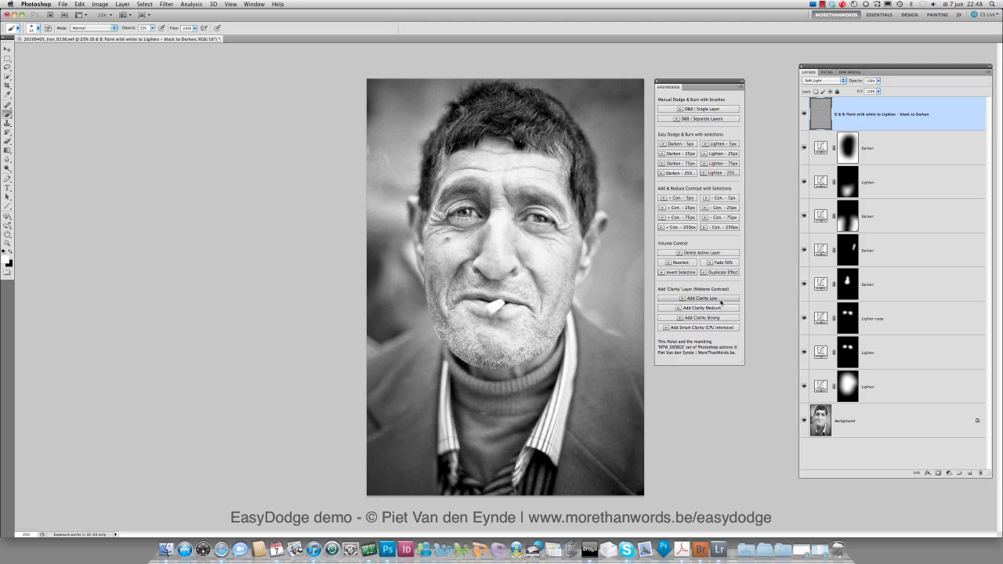
# Step: Add a Clarity Medium layer above the Dodge & Burn layer
pyautogui.click(720, 309)
pyautogui.click(566, 174)
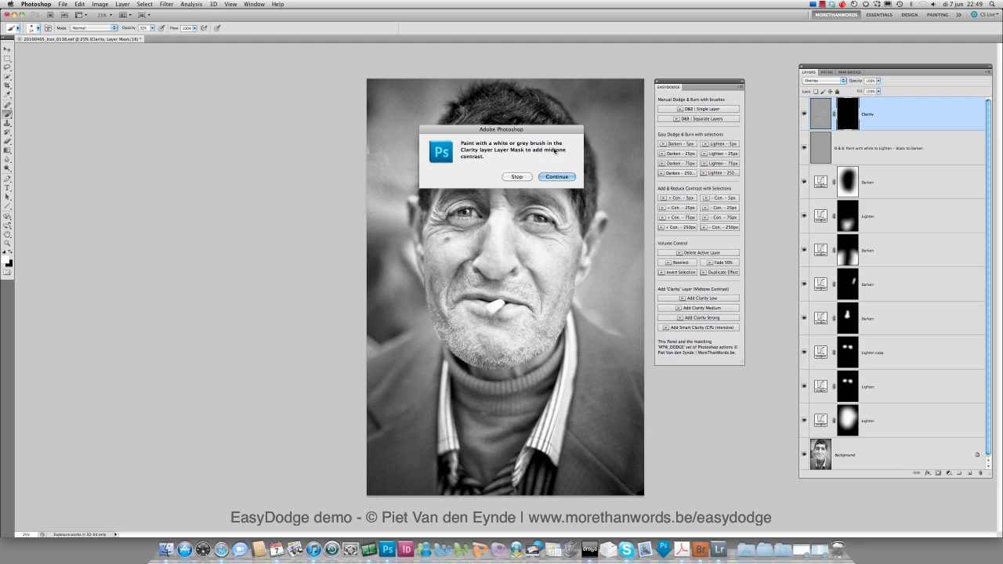
pyautogui.click(557, 176)
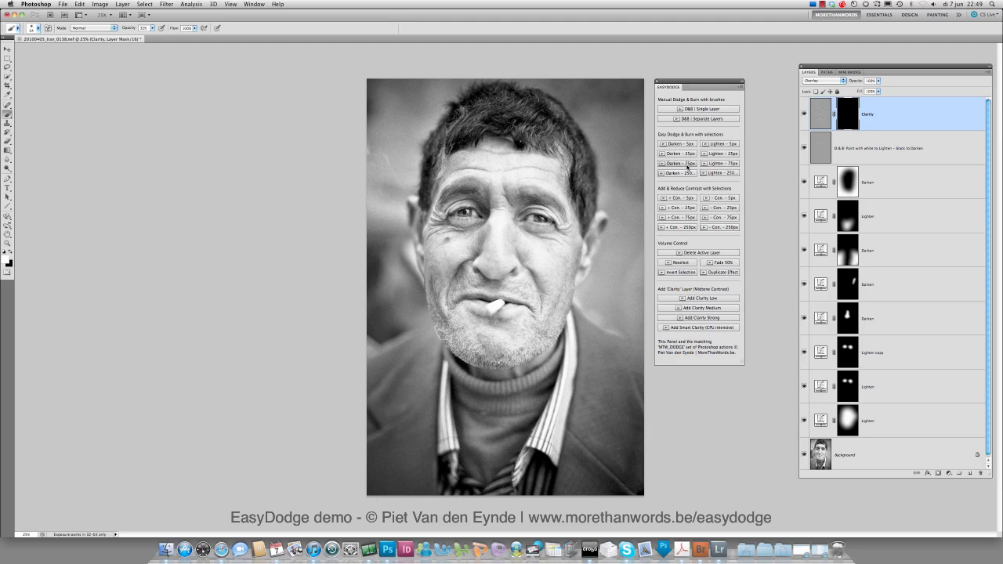
# Step: Set the brush opacity to 100% and enlarge the brush for painting on the Clarity mask
pyautogui.scroll(3, 478, 213)
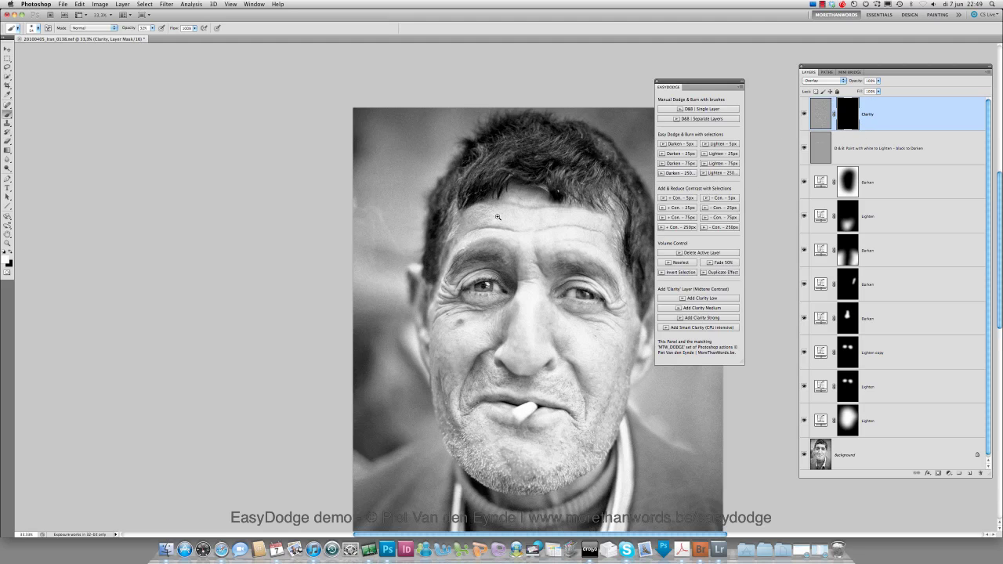
pyautogui.hscroll(5, 591, 334)
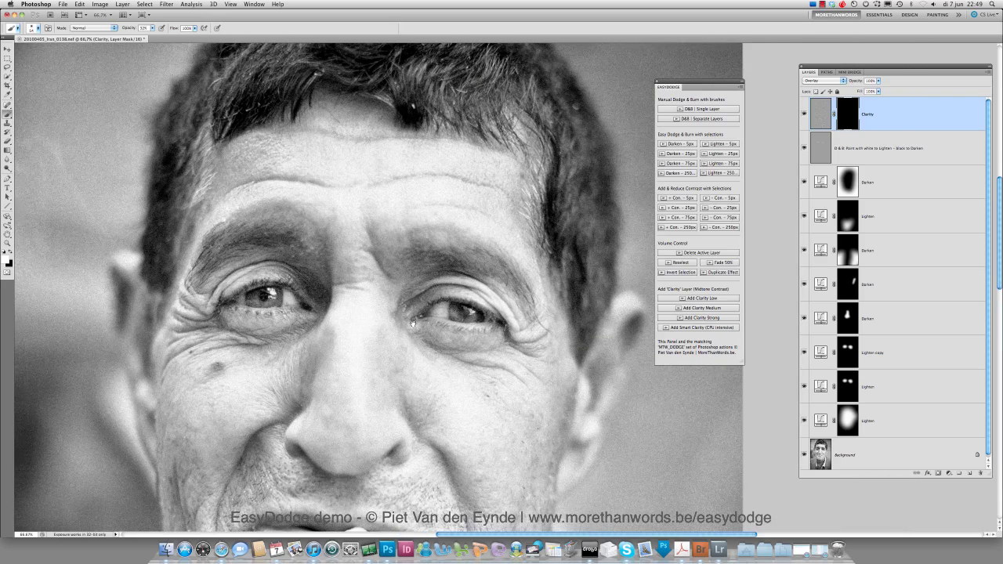
pyautogui.click(153, 28)
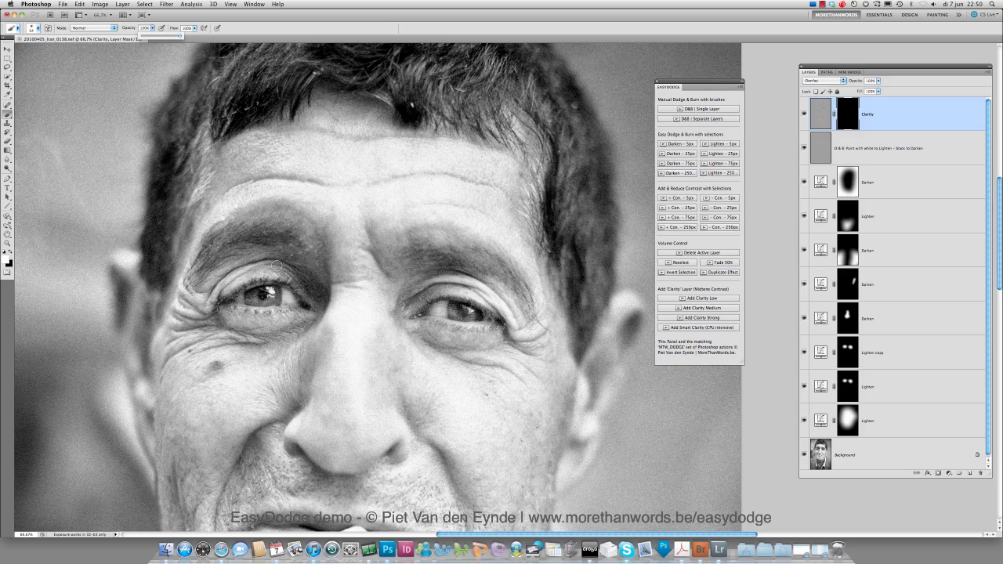
pyautogui.click(32, 28)
pyautogui.moveTo(40, 48); pyautogui.dragTo(50, 52)
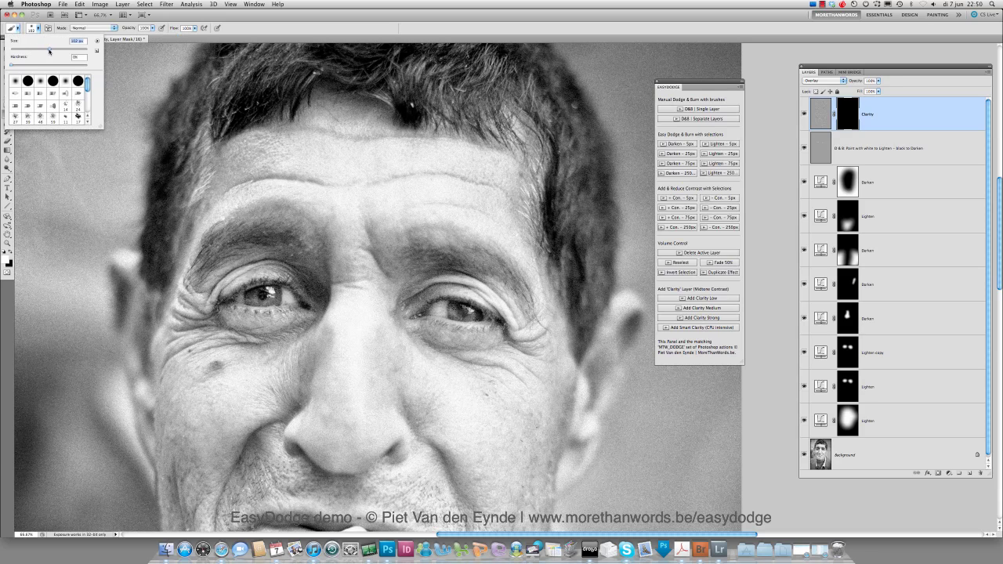
# Step: Paint white on the Clarity layer mask over both eyes and eyebrows to add midtone contrast there
pyautogui.click(214, 249)
pyautogui.moveTo(214, 249); pyautogui.dragTo(262, 239)
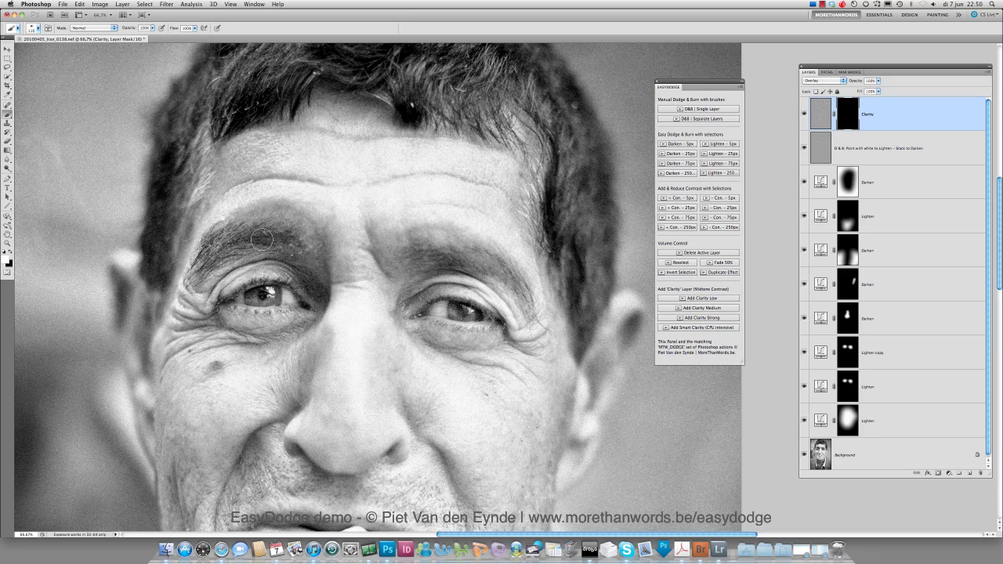
pyautogui.moveTo(233, 288)
pyautogui.mouseDown()
pyautogui.moveTo(230, 312)
pyautogui.moveTo(275, 307)
pyautogui.moveTo(216, 300)
pyautogui.moveTo(239, 275)
pyautogui.moveTo(202, 291)
pyautogui.moveTo(176, 325)
pyautogui.moveTo(235, 276)
pyautogui.mouseUp()
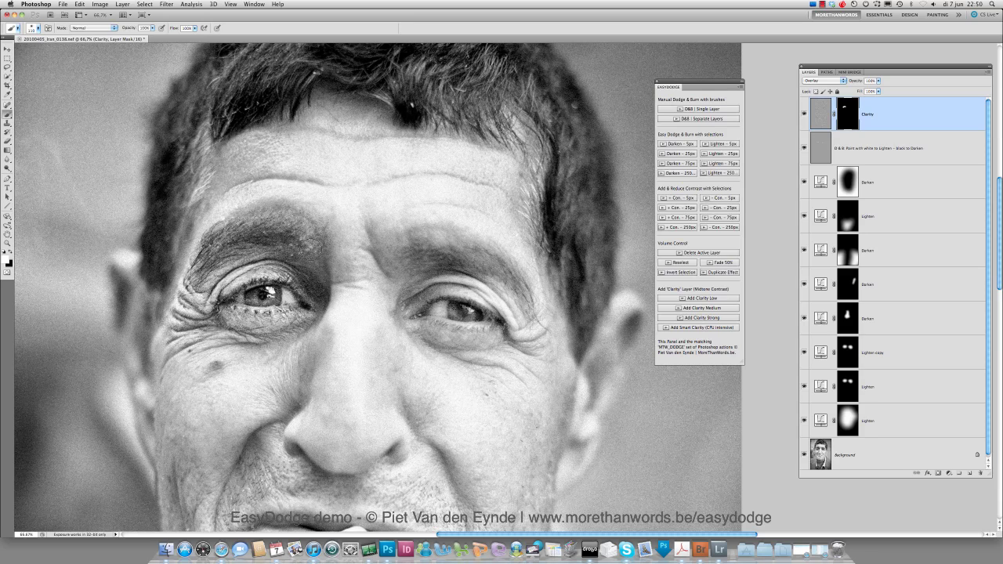
pyautogui.moveTo(422, 306)
pyautogui.mouseDown()
pyautogui.moveTo(438, 292)
pyautogui.moveTo(499, 325)
pyautogui.moveTo(459, 283)
pyautogui.moveTo(454, 254)
pyautogui.moveTo(522, 291)
pyautogui.moveTo(418, 300)
pyautogui.mouseUp()
# Step: Paint white on the Clarity layer mask around the mouth and over the stubble on the jaw and chin
pyautogui.scroll(-5, 419, 300)
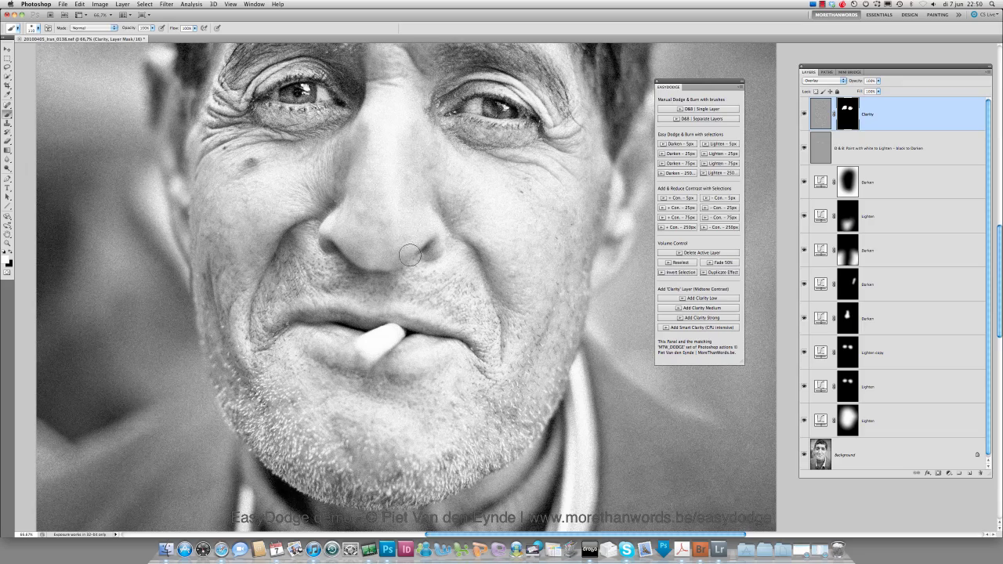
pyautogui.scroll(-2, 430, 201)
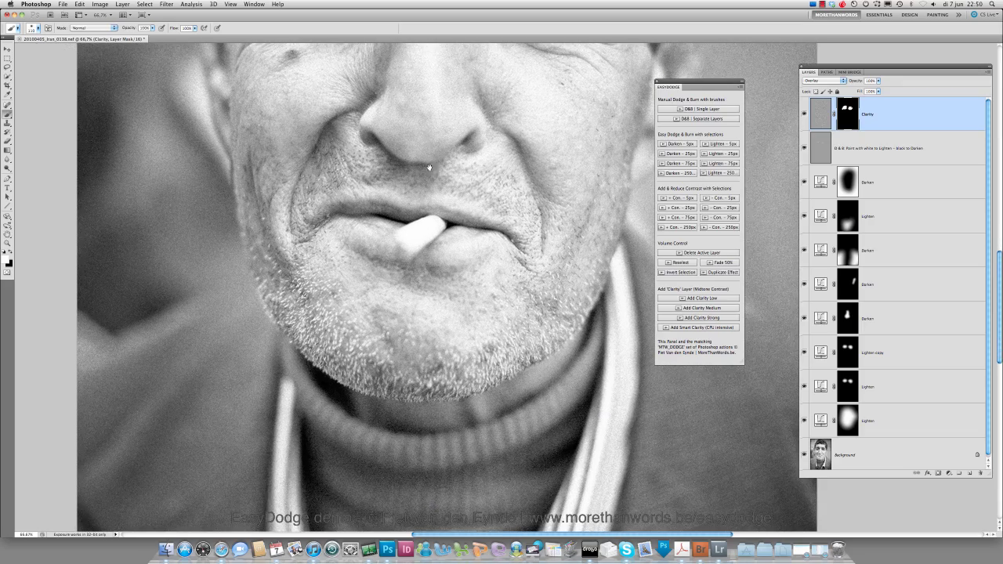
pyautogui.scroll(2, 327, 285)
pyautogui.scroll(-1, 326, 284)
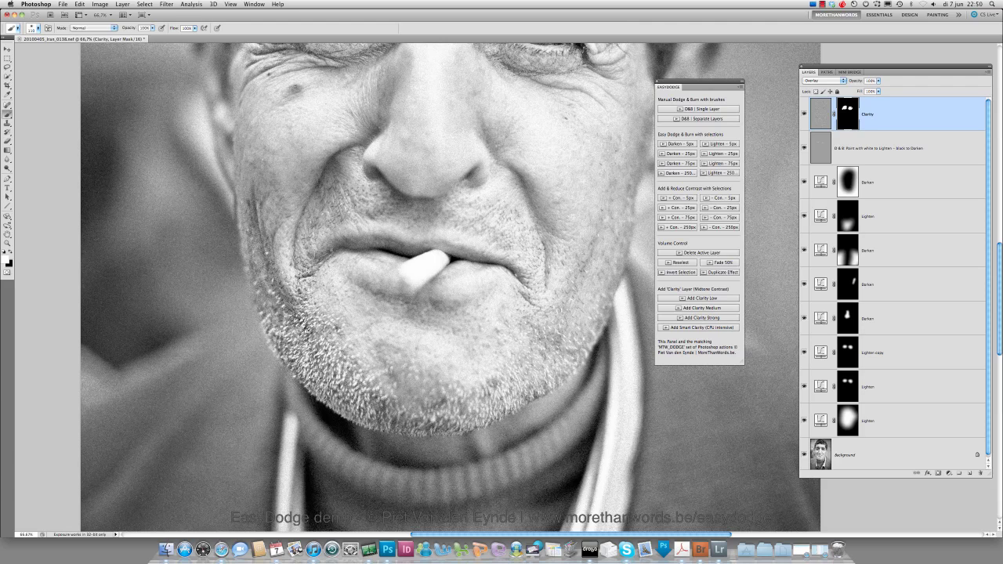
# Step: Compare the whole portrait with the Clarity layer hidden and with only the Background layer visible, restoring all layers
pyautogui.press('super+minus')
pyautogui.press('super+minus')
pyautogui.press('super+minus')
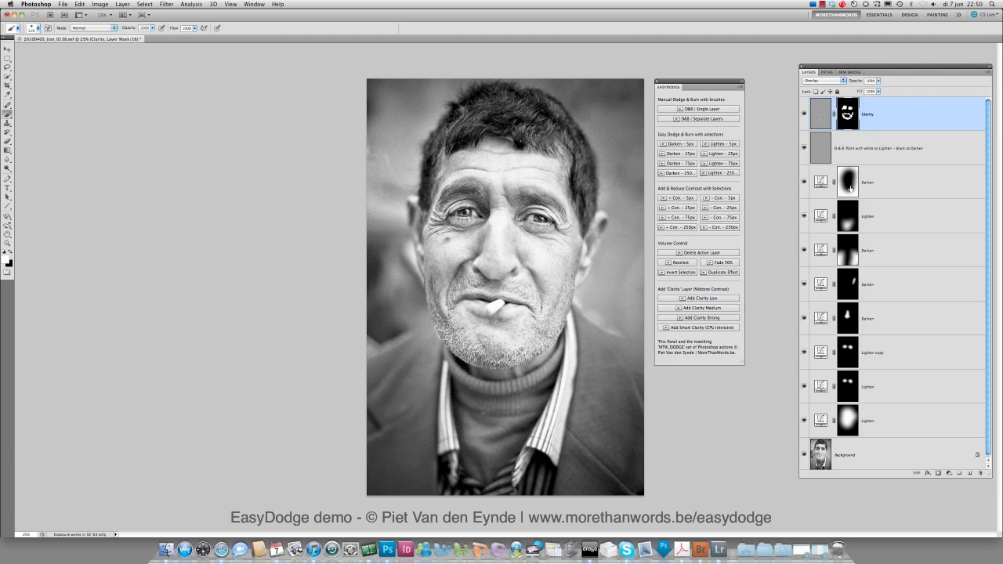
pyautogui.click(804, 115)
pyautogui.click(805, 116)
pyautogui.scroll(-1, 988, 426)
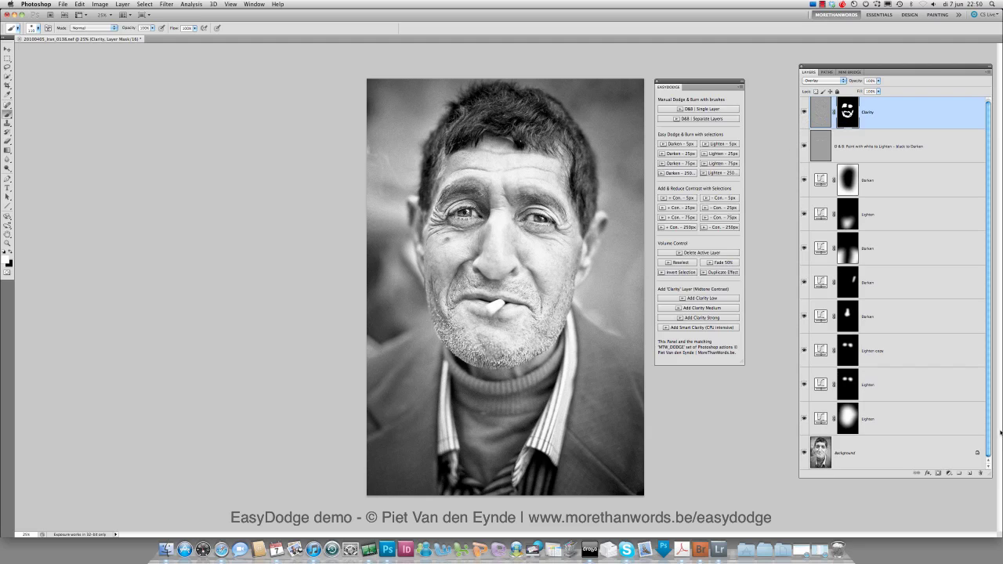
pyautogui.keyDown('alt'); pyautogui.click(804, 453); pyautogui.keyUp('alt')
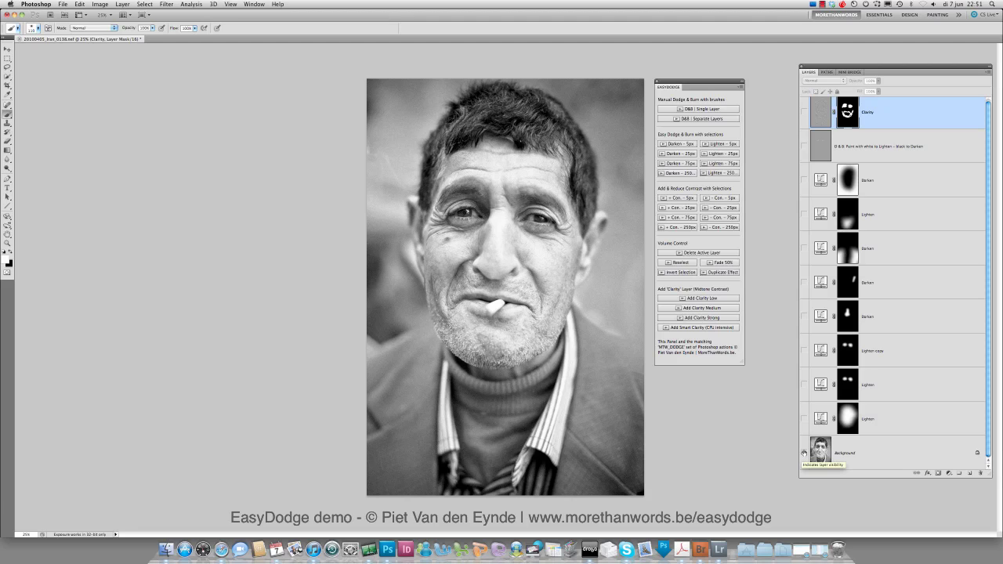
pyautogui.keyDown('alt'); pyautogui.click(804, 453); pyautogui.keyUp('alt')
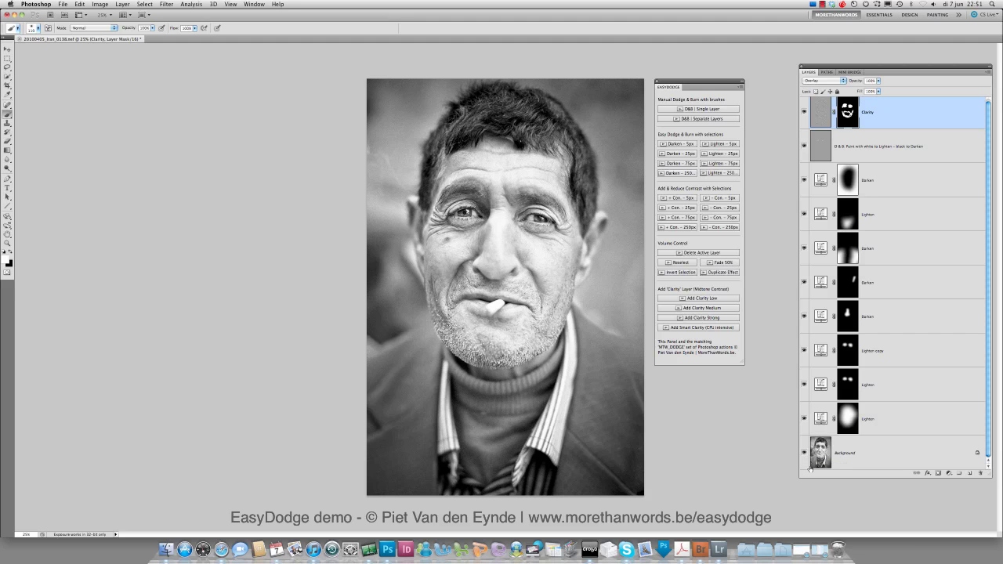